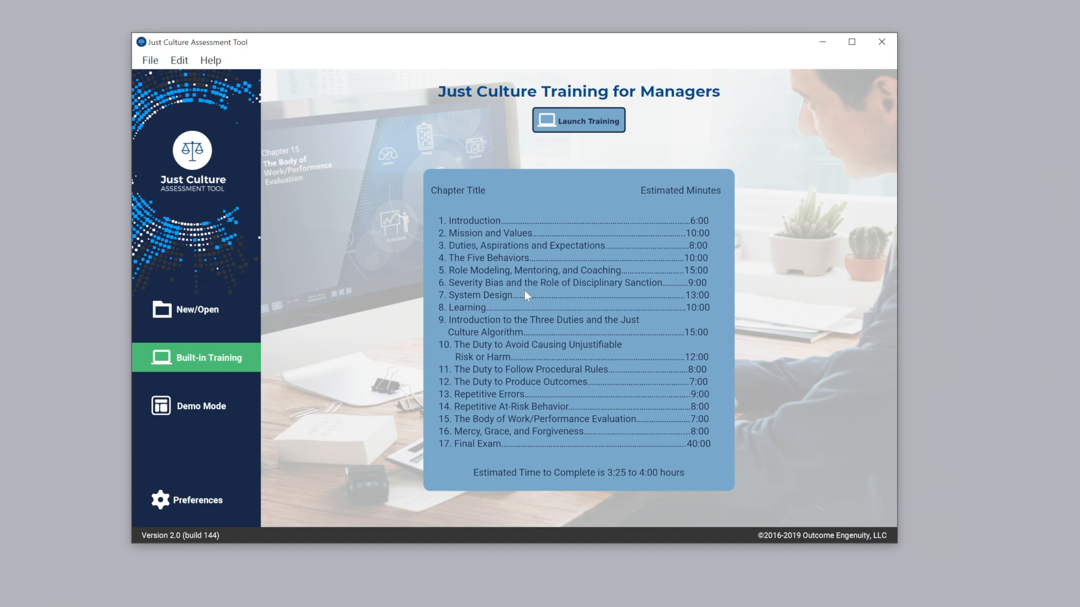
Launch the built-in managers' training and open the "Ways to learn our Just Culture Model" lesson from its chapter list
left_click(600, 128)
left_click(287, 495)
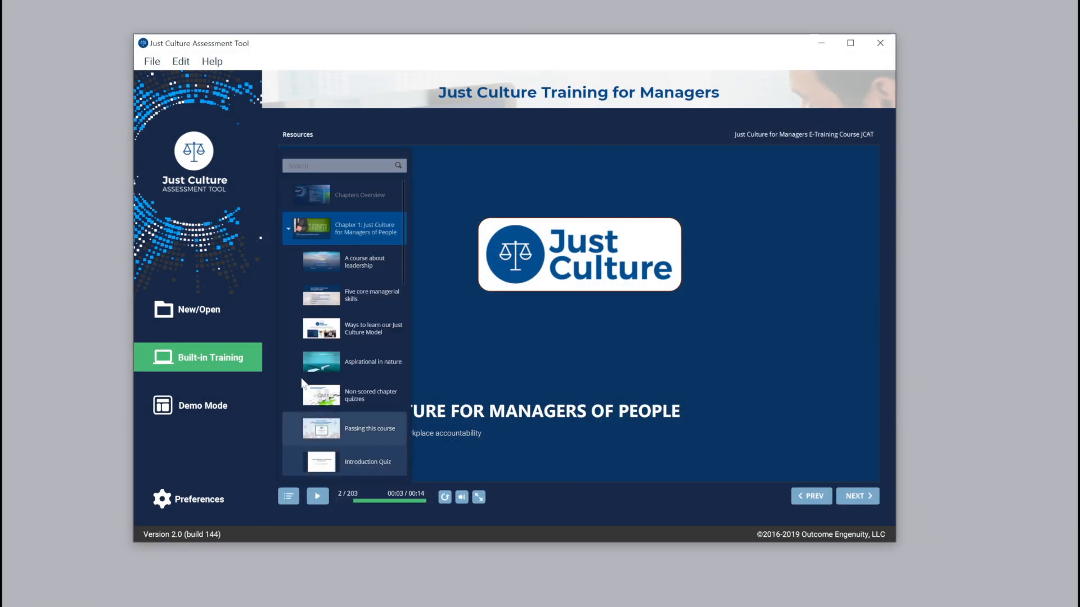
left_click(321, 329)
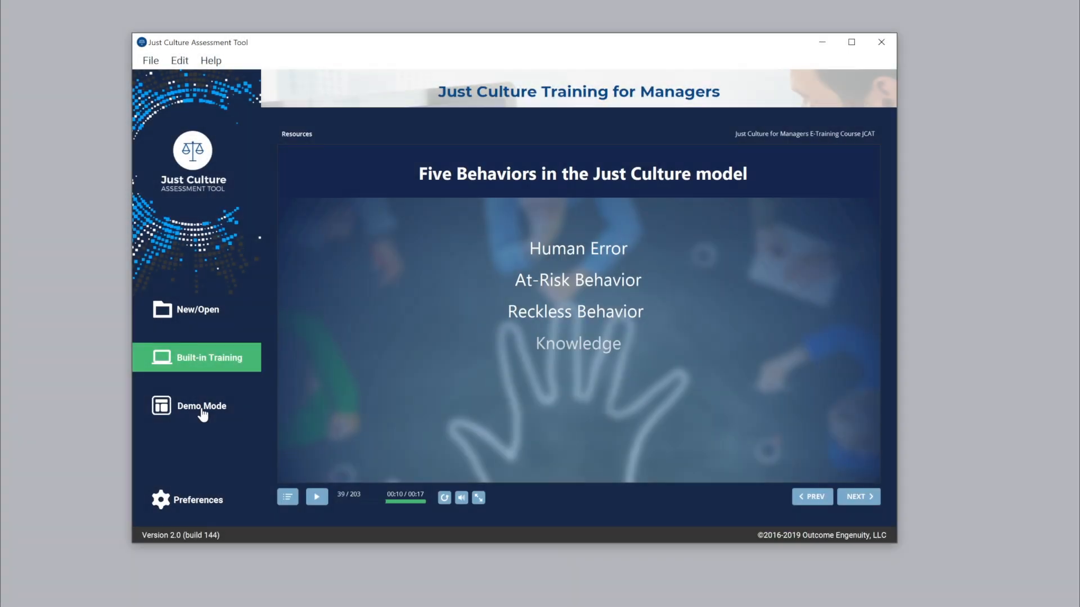
Look at the demo assessments based on Dave's Subs and select Rushing Customer.jcat
left_click(141, 410)
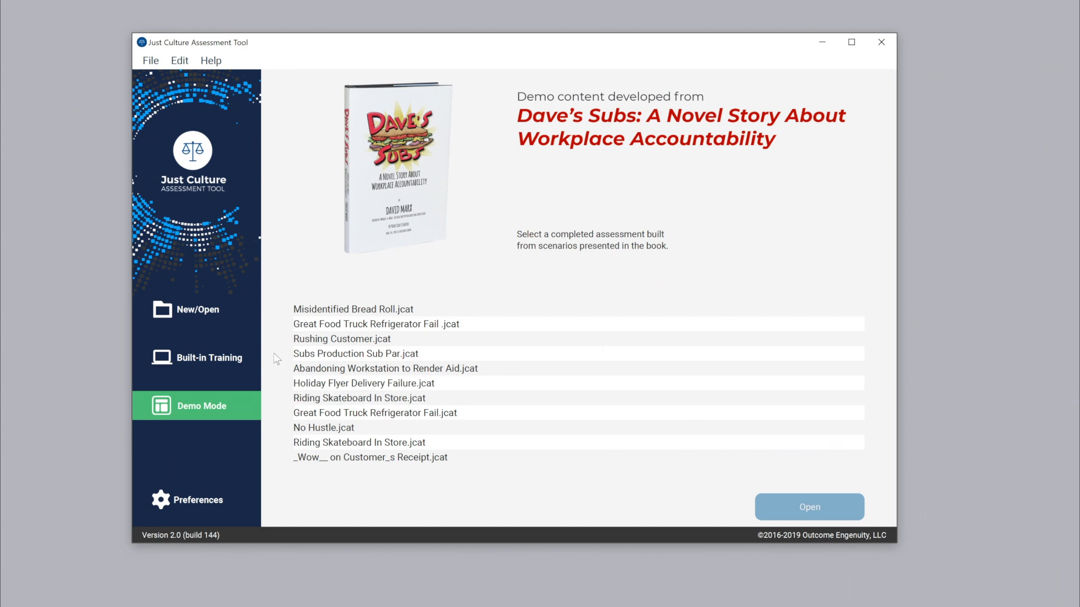
left_click(313, 340)
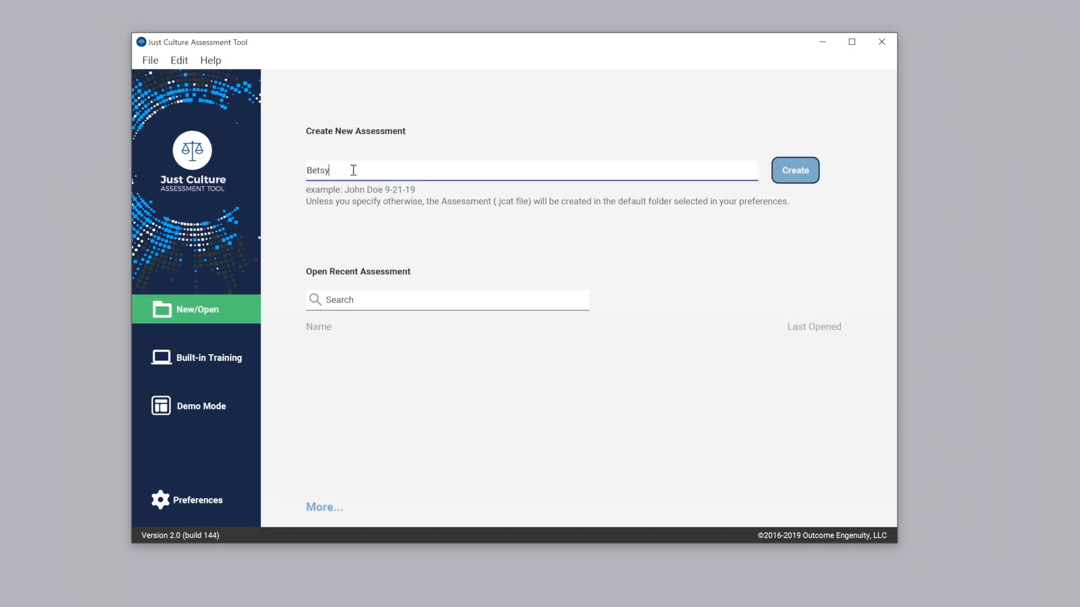
Create a new assessment named with the employee's name and 10-24-2019, saving it in the jcat folder
type("-Lorrie-10-24-2019")
left_click(799, 170)
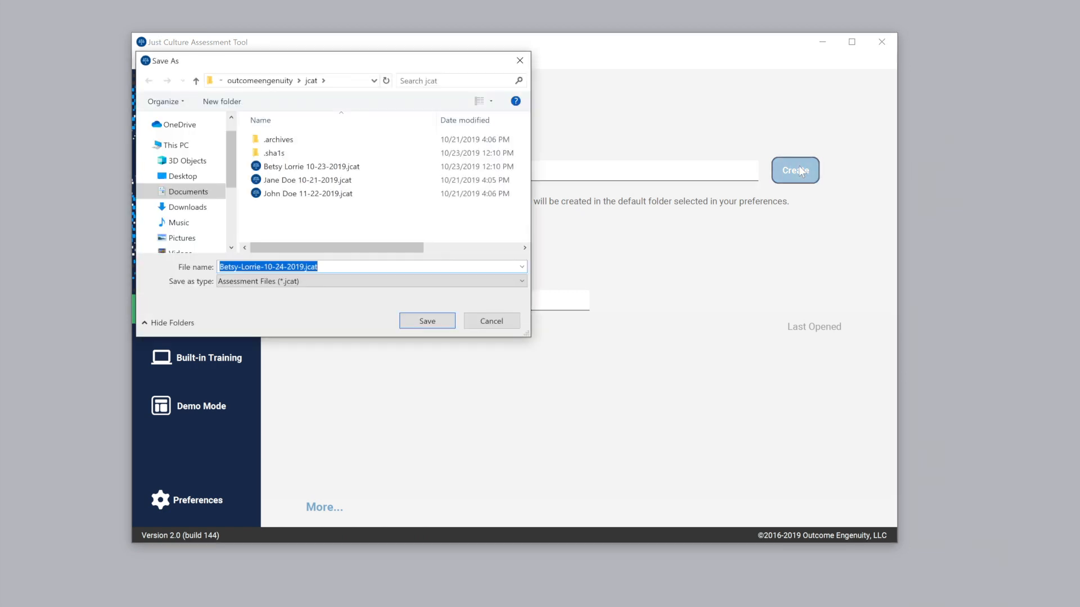
left_click(427, 320)
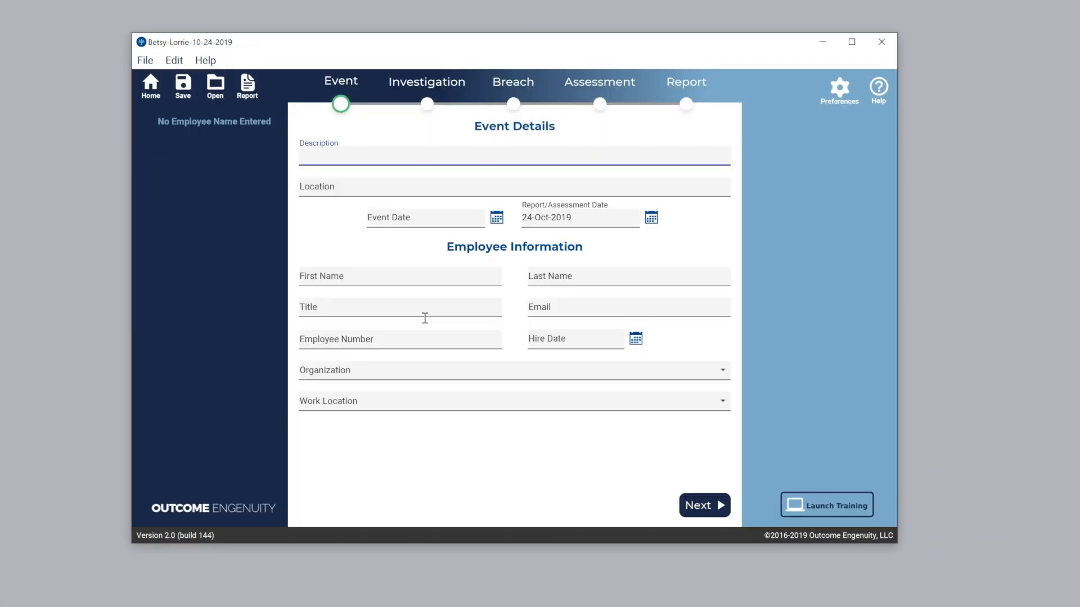
Fill in the event details: description "Hand Hygiene/Scrub time violation", location OR#5 and event date 23-Oct-2019
type("Hand Hygiene/Scrub time violation")
left_click(343, 187)
type("OR#5")
left_click(495, 218)
left_click(467, 408)
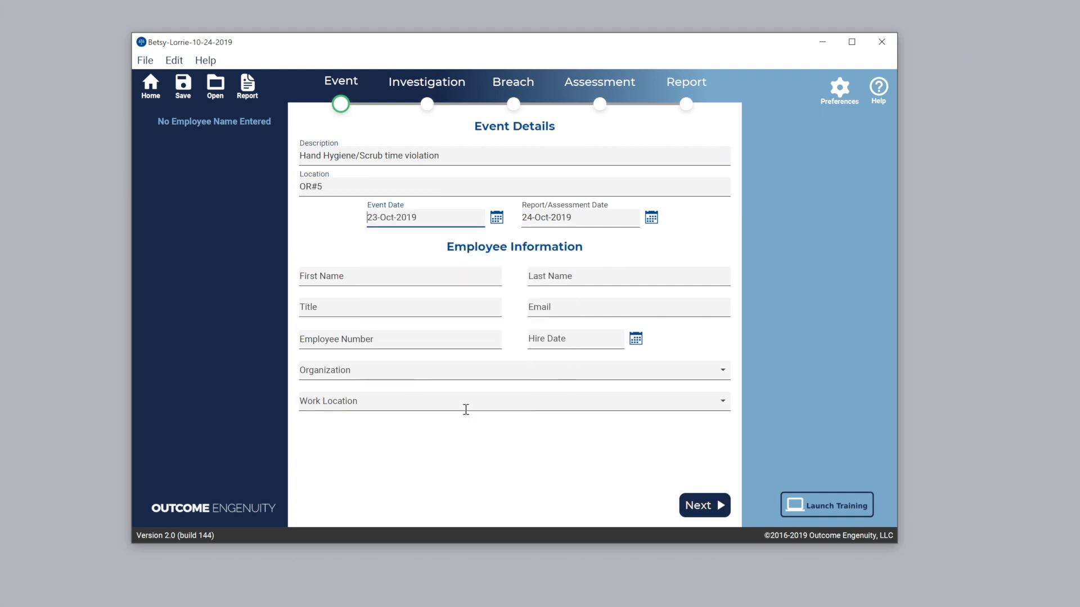
Complete the employee information, including first and last name, General Health system and South Campus, and continue to the investigation
left_click(397, 279)
key("Tab")
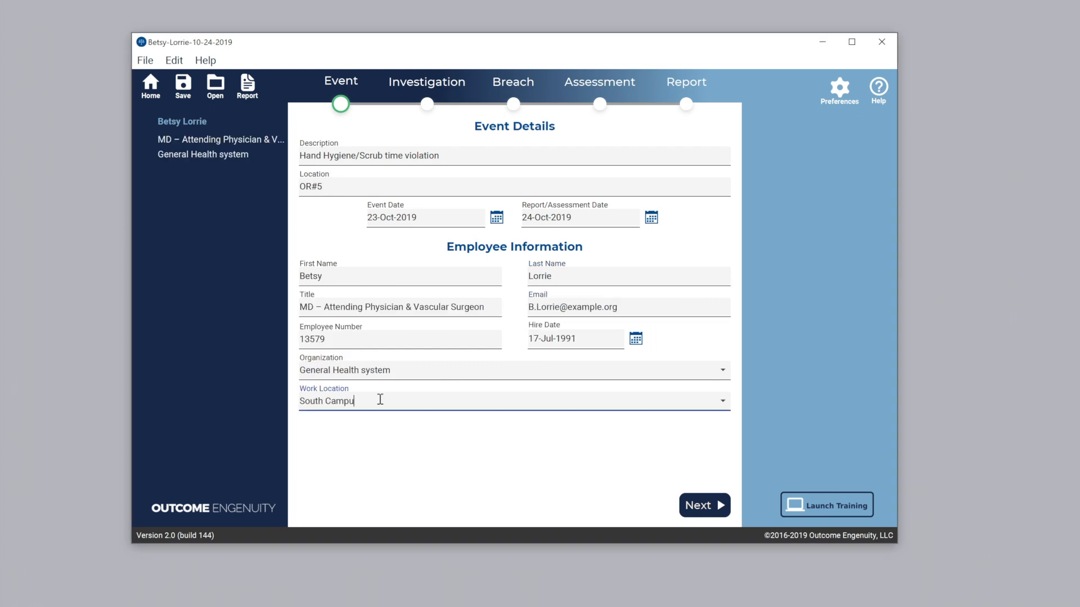
type("s")
left_click(712, 508)
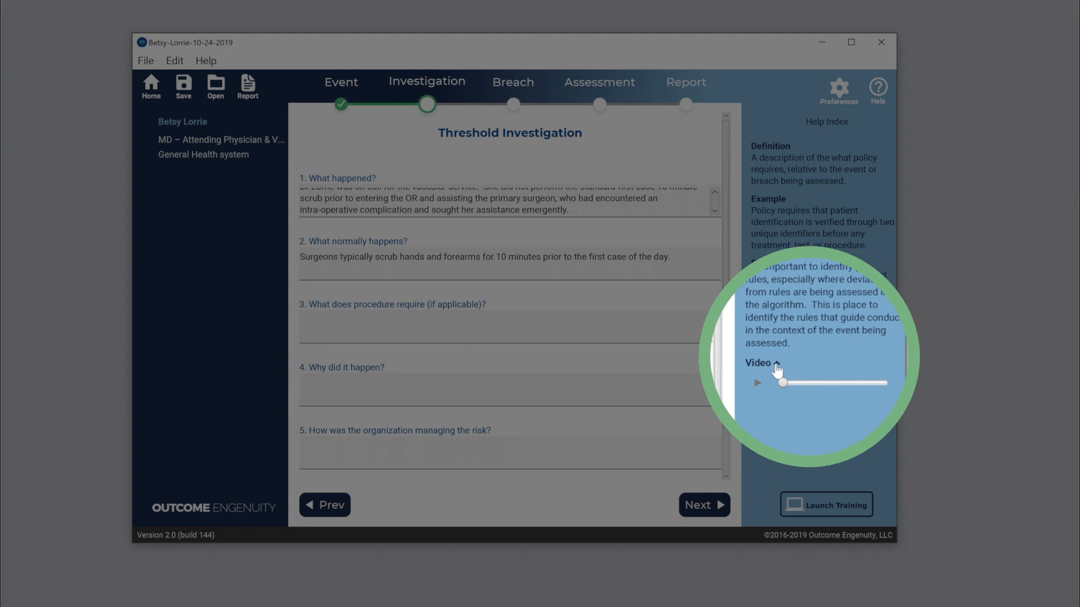
Consult the help video and complete the threshold investigation answers about the skipped 10-minute surgical scrub, continuing to the breach stage
left_click(773, 358)
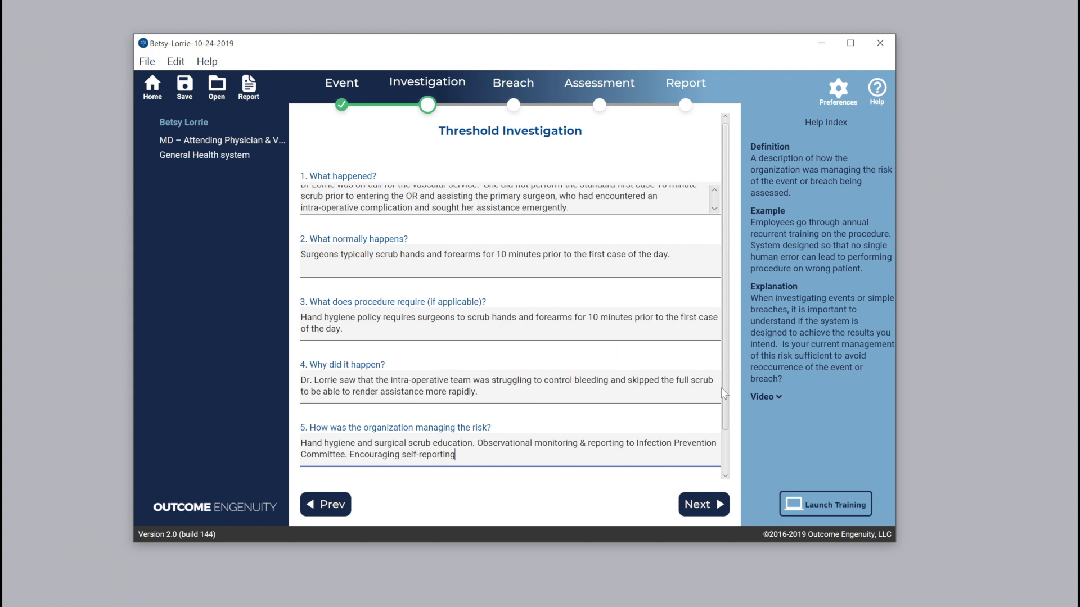
scroll(722, 392, "down", 2)
left_click(701, 506)
Describe the breach as "Abbreviated surgical scrub (first case)" and choose Duty to Follow Procedural Rules as the breached duty
left_click(312, 149)
type("Abbreviated surgical scrub (first case)")
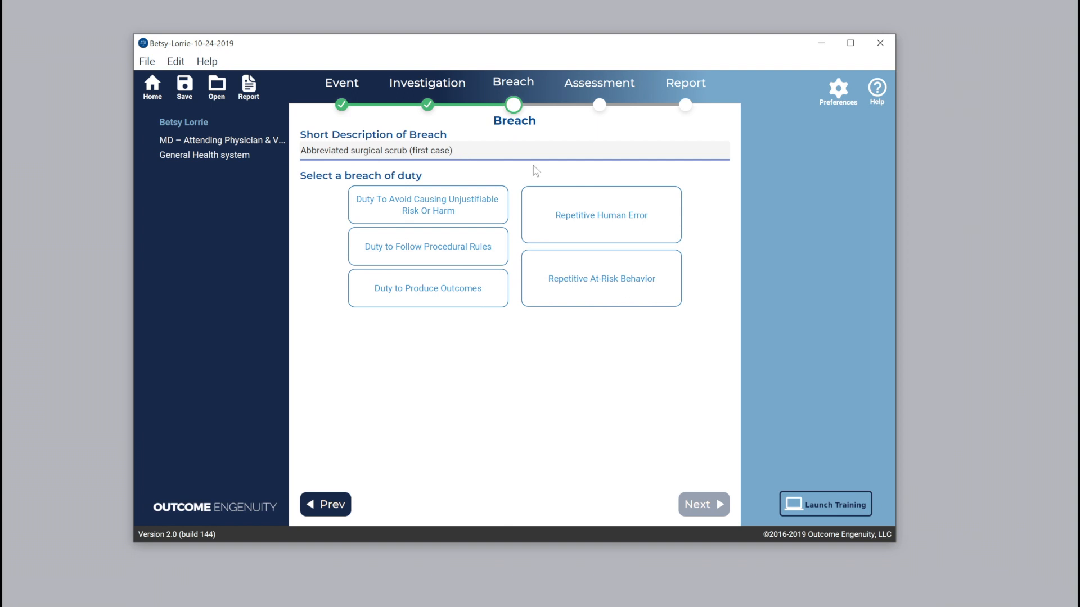
left_click(455, 249)
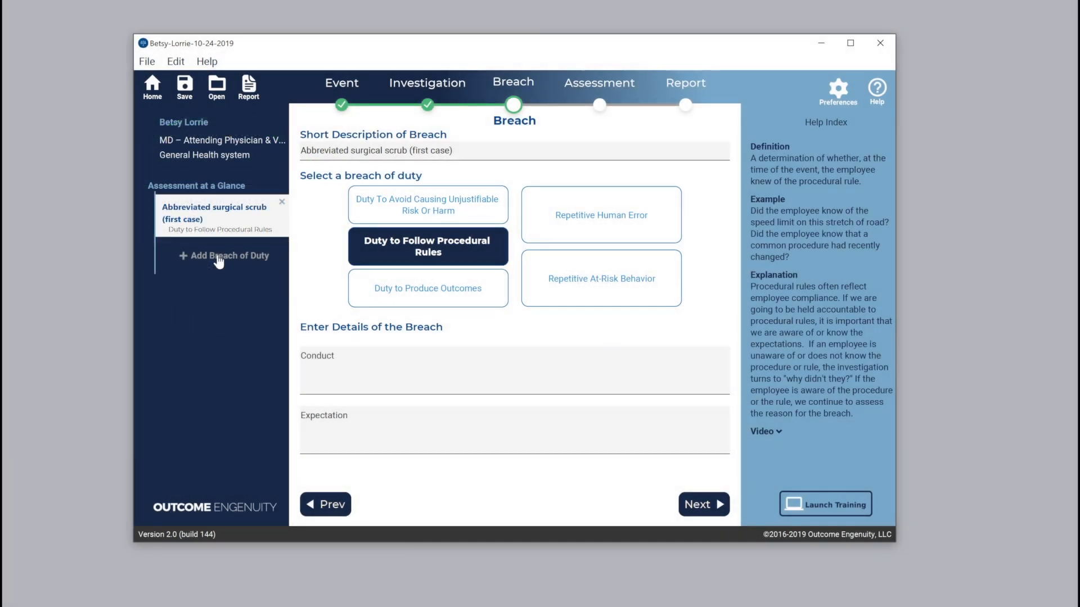
Revisit the Event and Investigation stages to review their entries, returning to the Breach stage
left_click(341, 108)
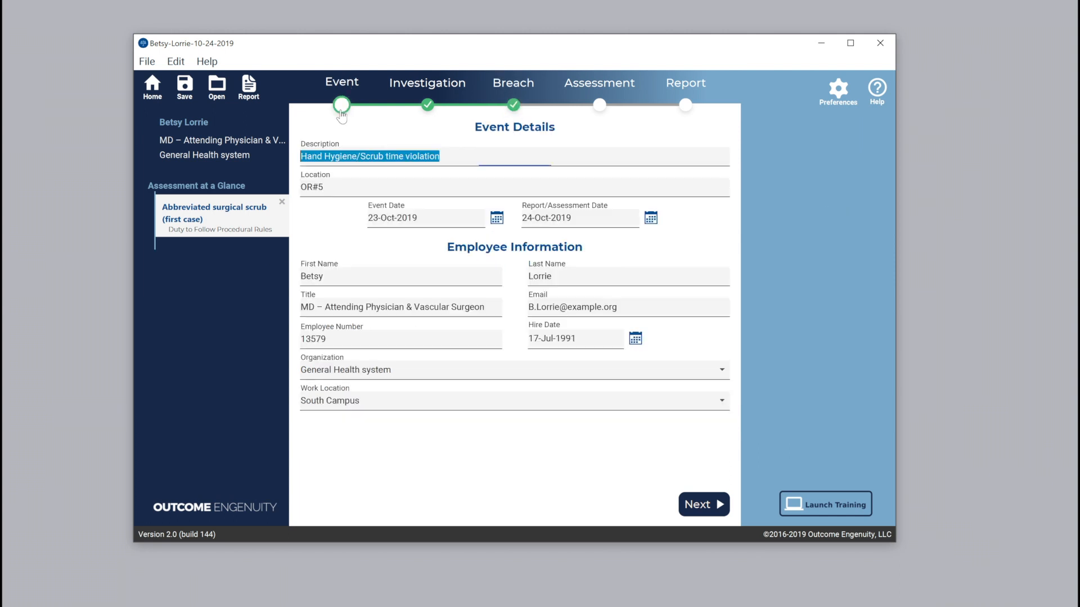
left_click(429, 109)
left_click(513, 105)
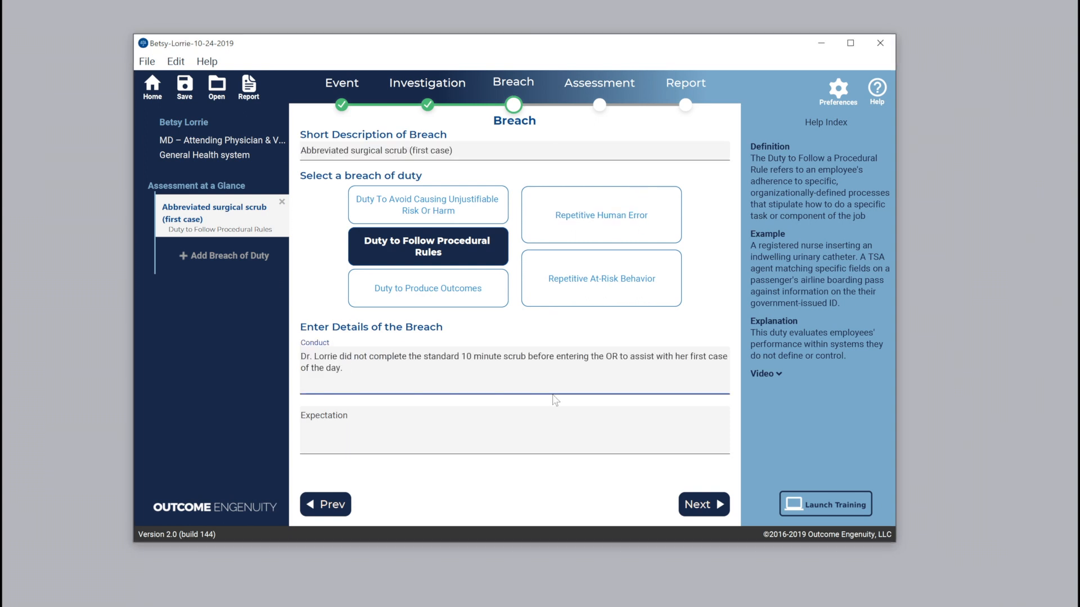
Enter the expectation "Surgeons complete a 10 minute scrub before the first case to decrease the likelihood of infection." and proceed to the assessment
left_click(467, 436)
type("Surgeons complete a 10 minute scrub before the first case to decrease the likelihood of infection.")
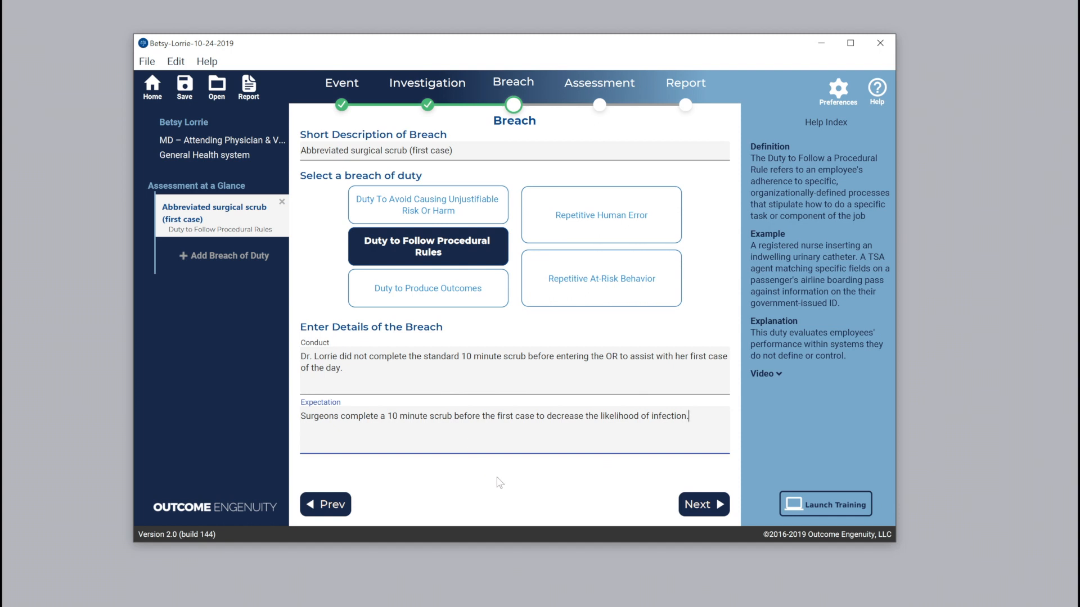
left_click(696, 506)
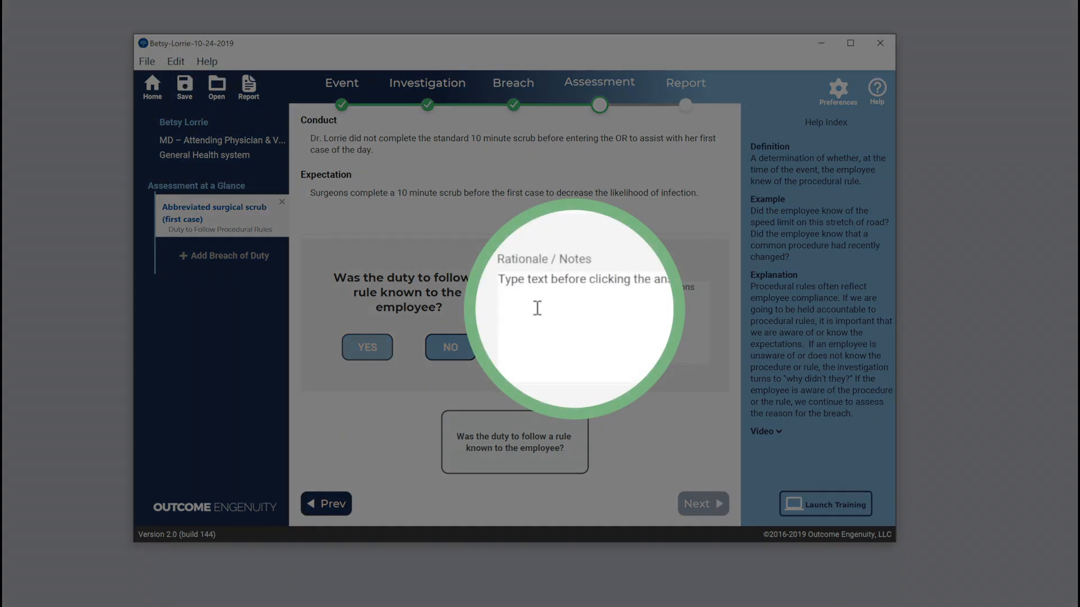
Answer Yes to whether the duty was known to the employee and whether following the rule was possible
left_click(548, 308)
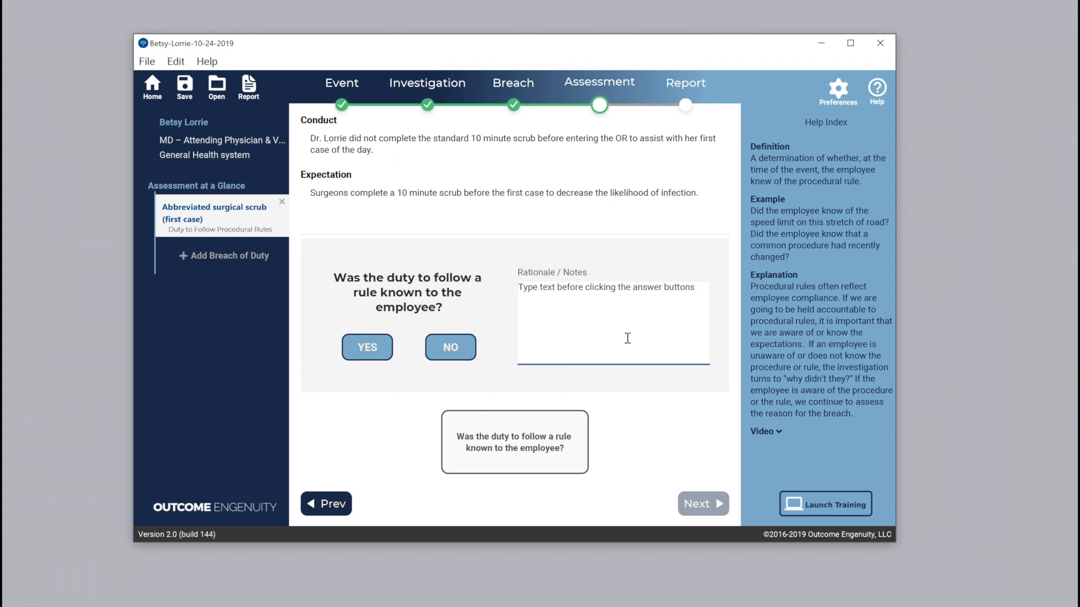
left_click(356, 350)
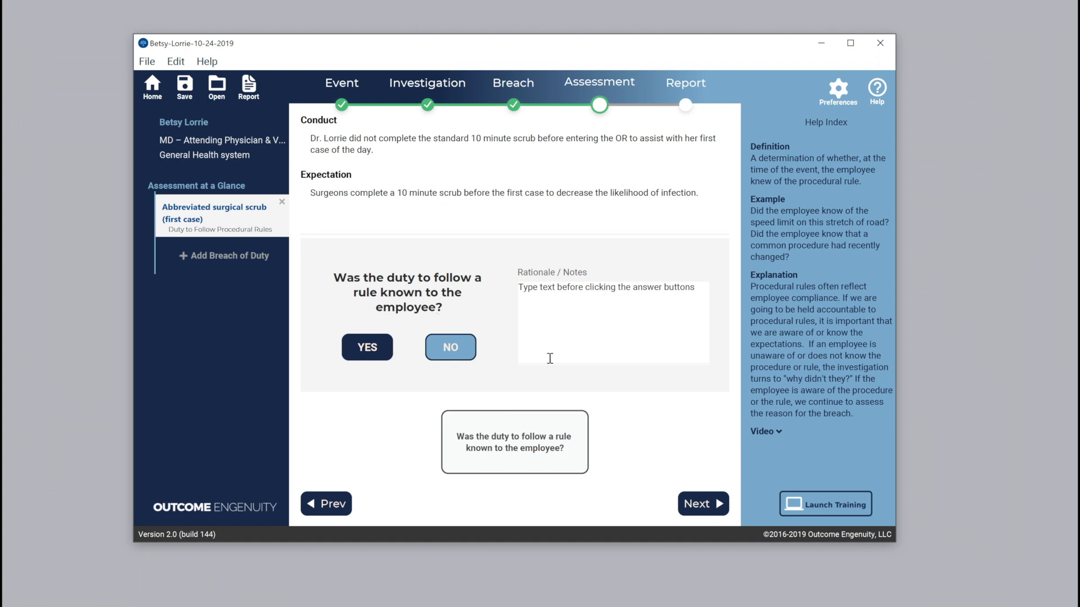
left_click(697, 503)
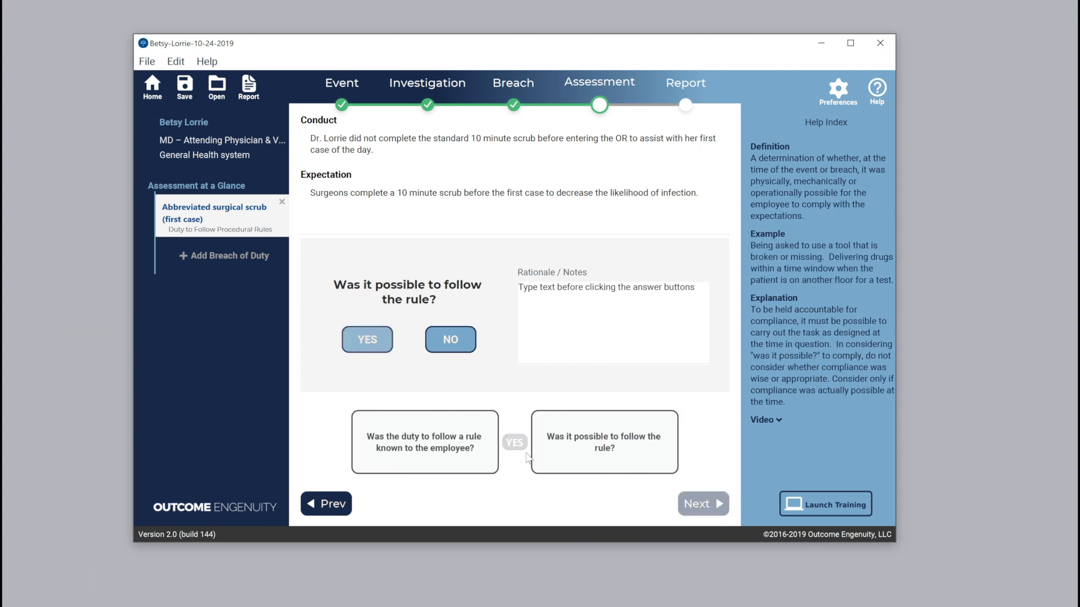
left_click(367, 339)
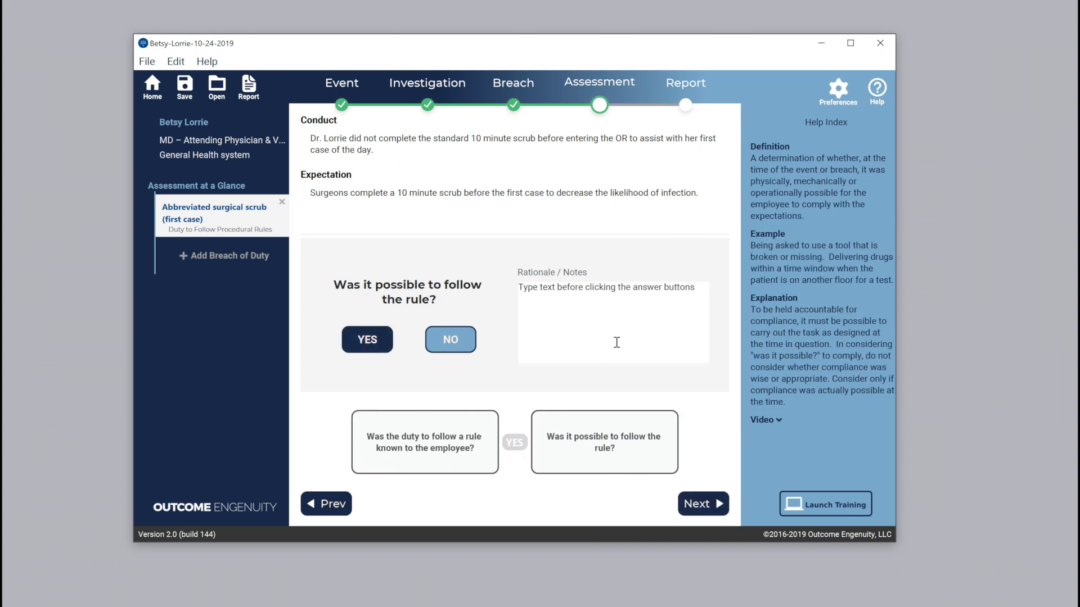
left_click(693, 502)
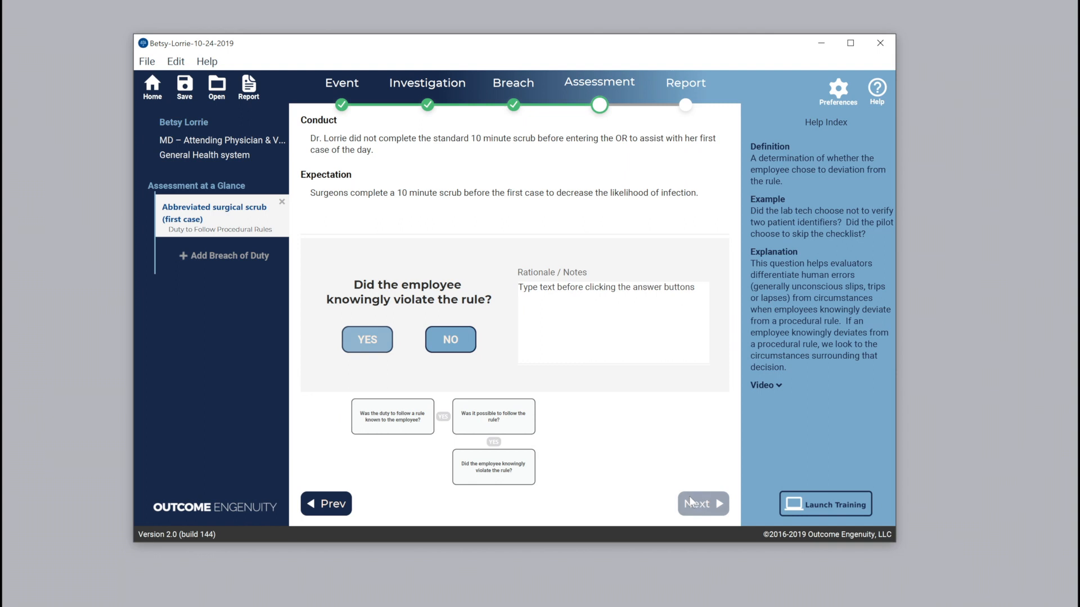
Answer Yes to whether the employee knowingly violated the rule and whether the breach's social benefit exceeded the risk
left_click(367, 343)
left_click(692, 504)
left_click(358, 347)
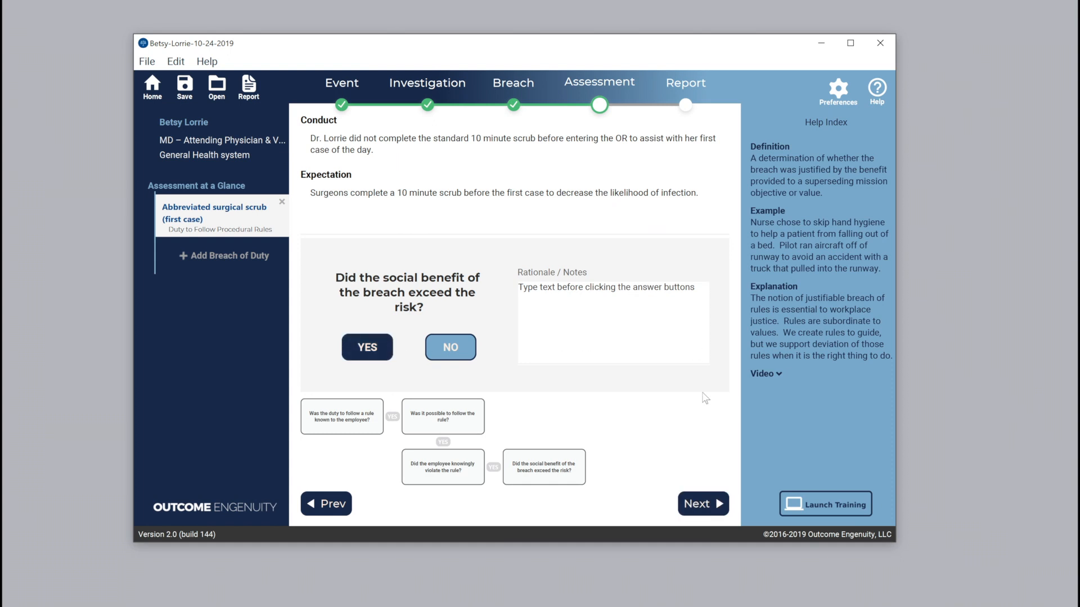
left_click(697, 504)
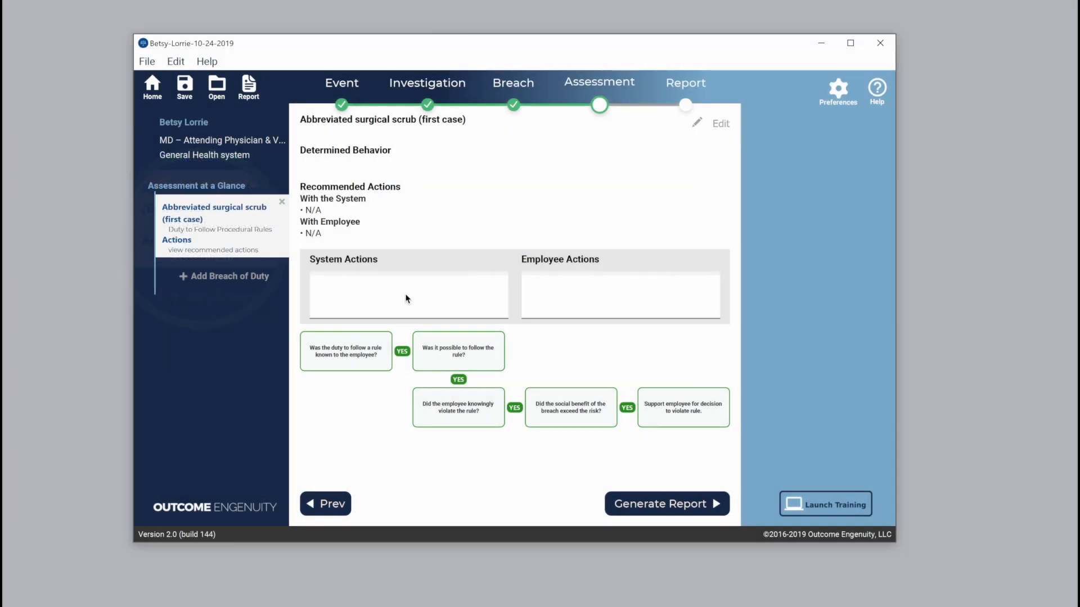
Record system actions suggesting the case be shared with peers and Just Culture champions, and employee actions of no corrective action plus support
left_click(382, 292)
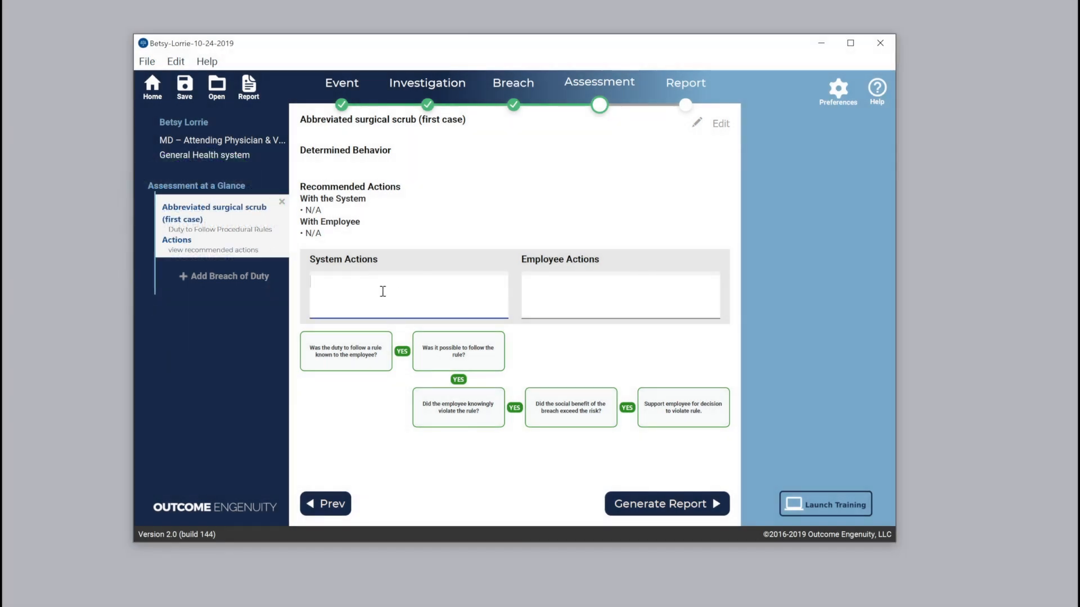
key("ctrl+v")
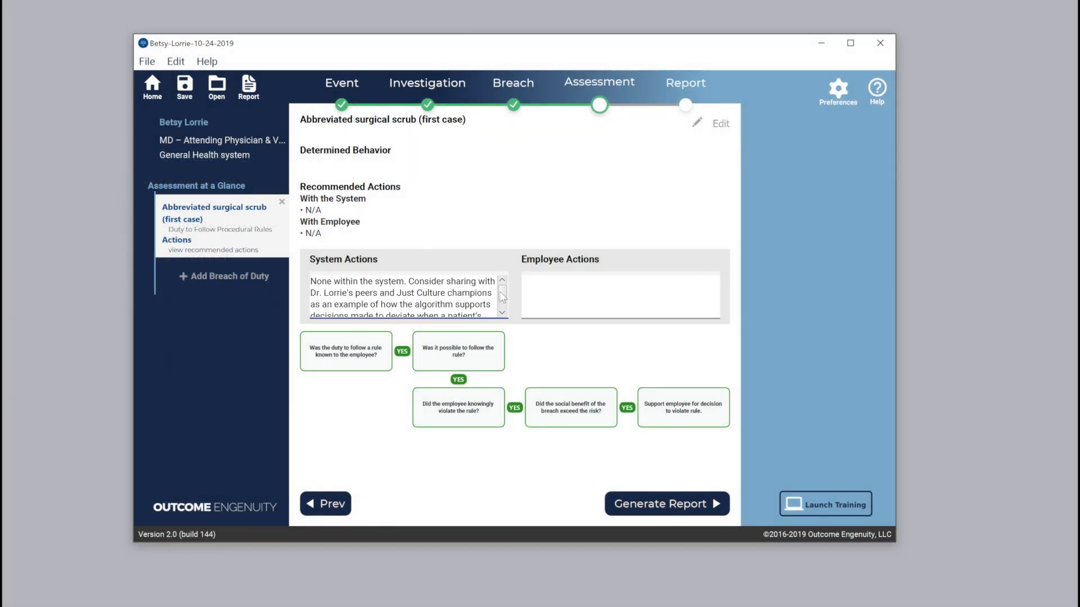
left_click_drag(503, 295, 501, 303)
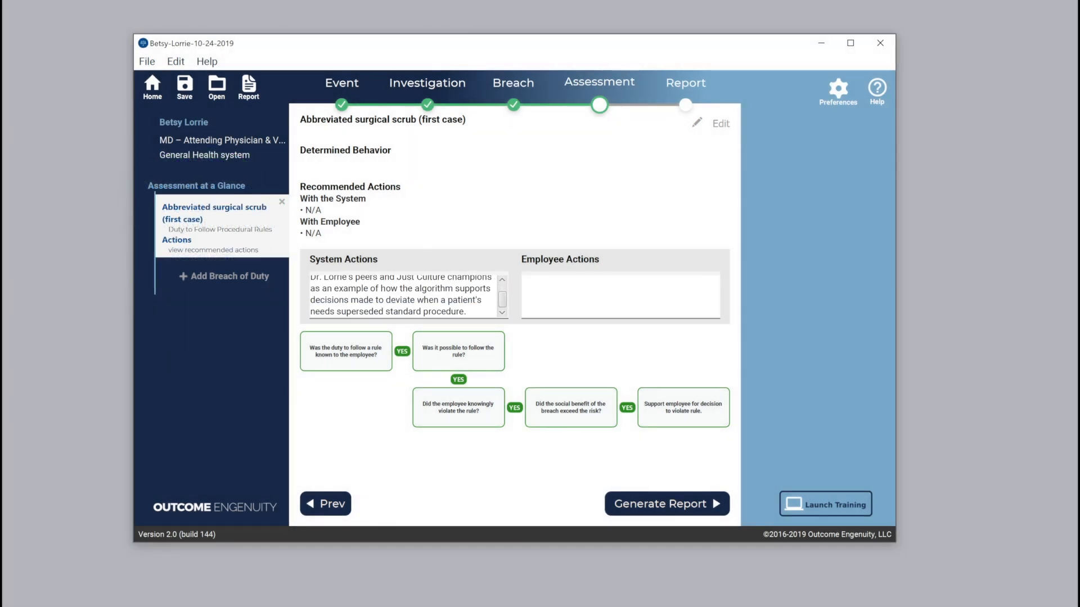
left_click(565, 298)
type("No corrective actions. Support Dr. Lorrie.")
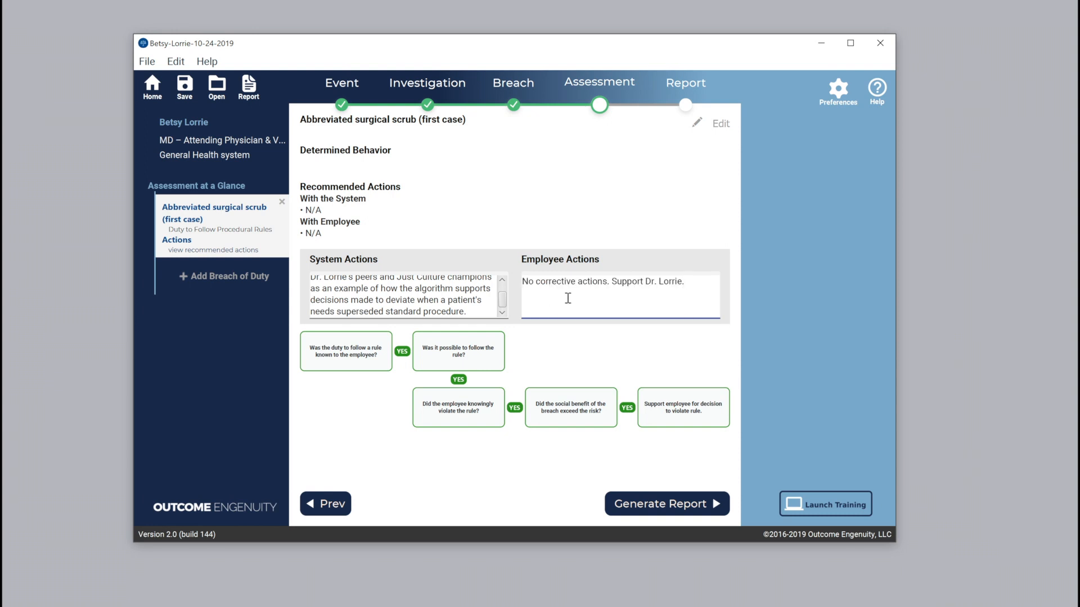
Generate the assessment report and save it as a PDF in the outcomeengenuity folder under the suggested file name
left_click(659, 509)
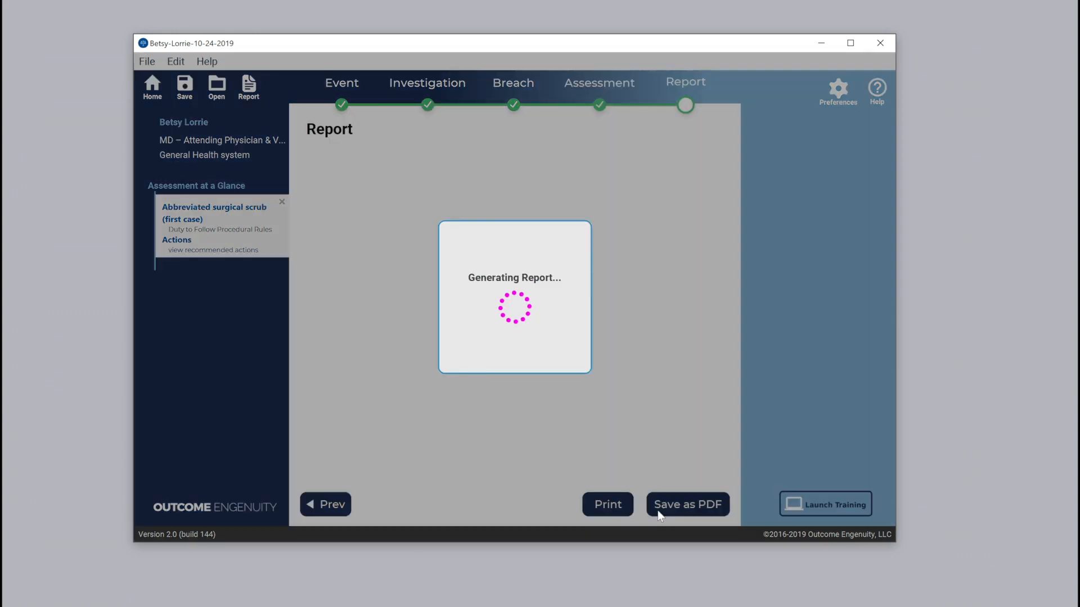
left_click(673, 505)
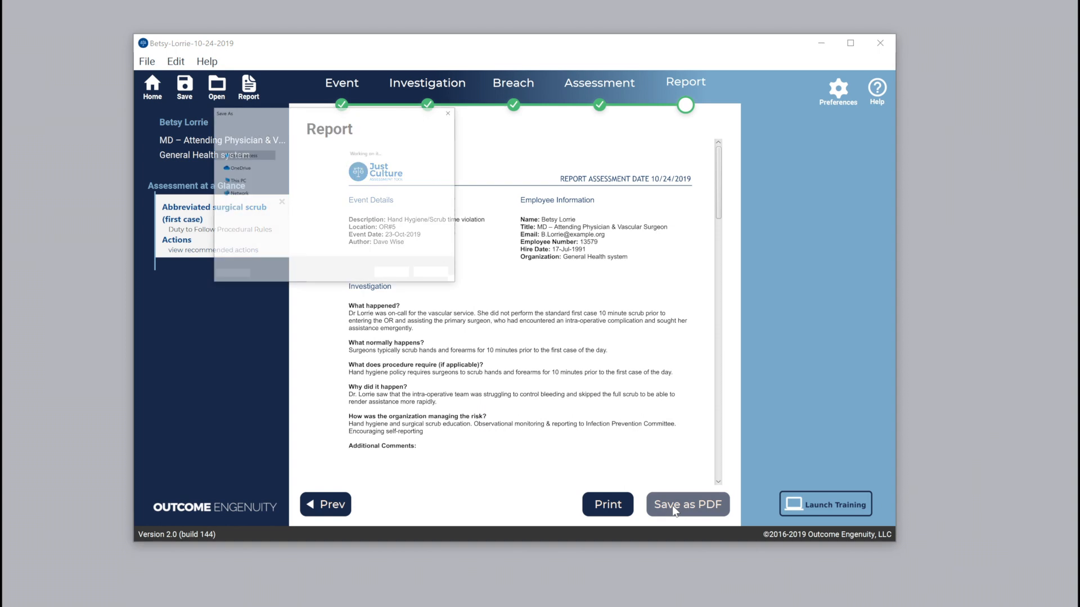
left_click(418, 321)
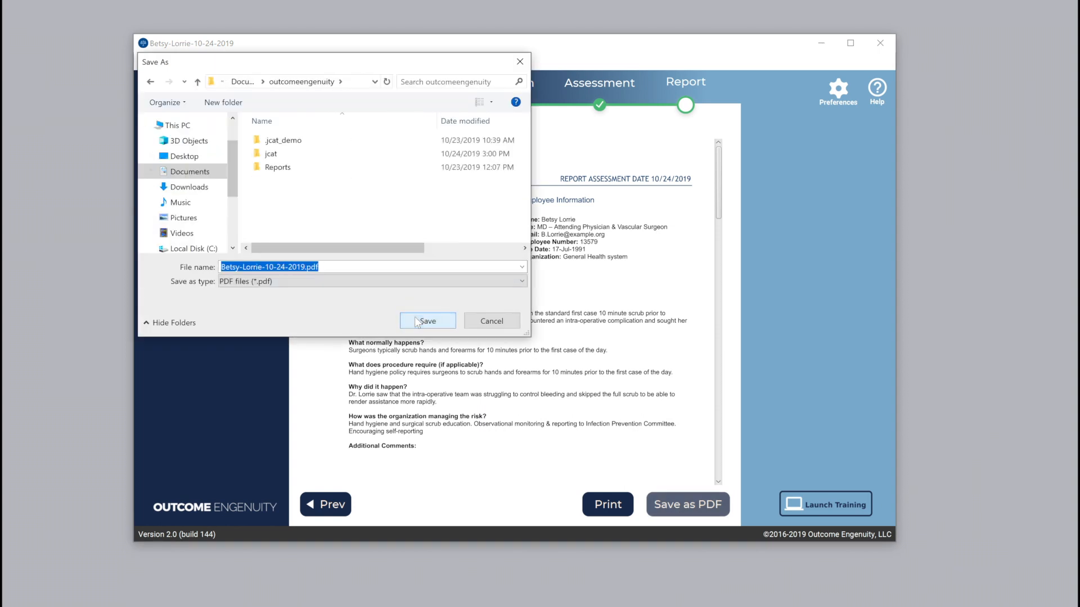